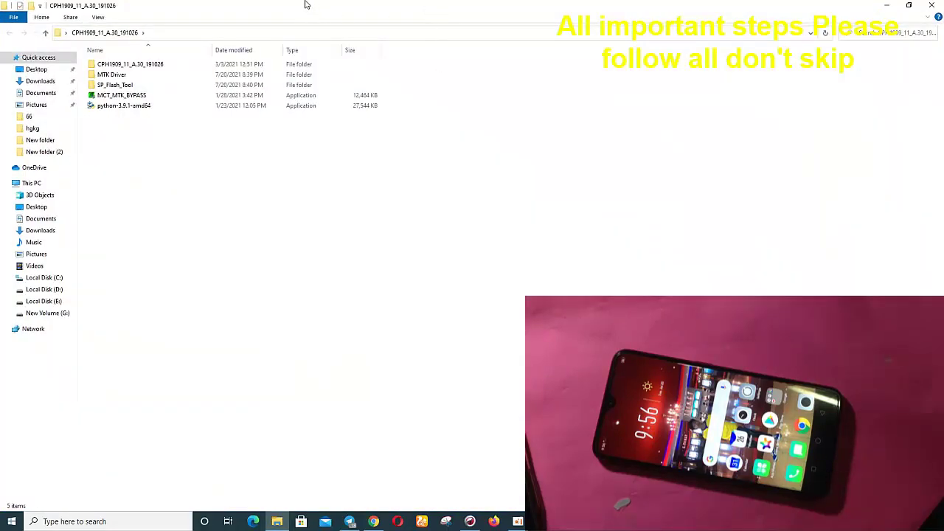
# - Install Python 3.9.1 from python-3.9.1-amd64 through the customized installation, keeping the default optional features
pyautogui.click(124, 107)
pyautogui.doubleClick(124, 107)
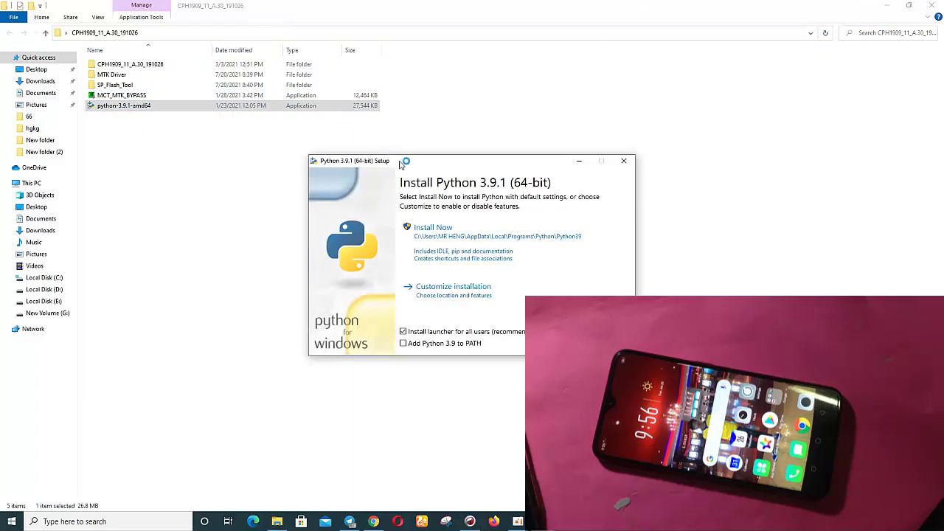
pyautogui.click(473, 293)
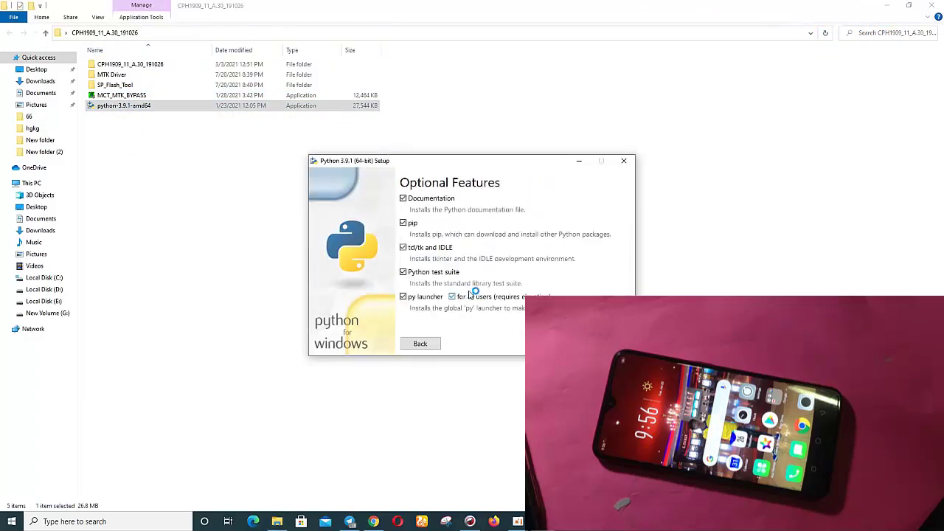
pyautogui.click(565, 343)
pyautogui.click(565, 344)
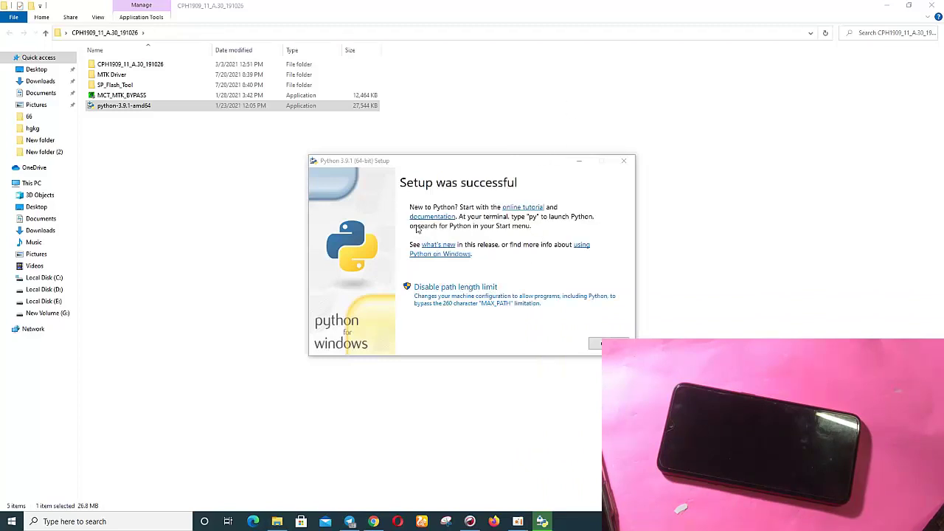
pyautogui.click(598, 344)
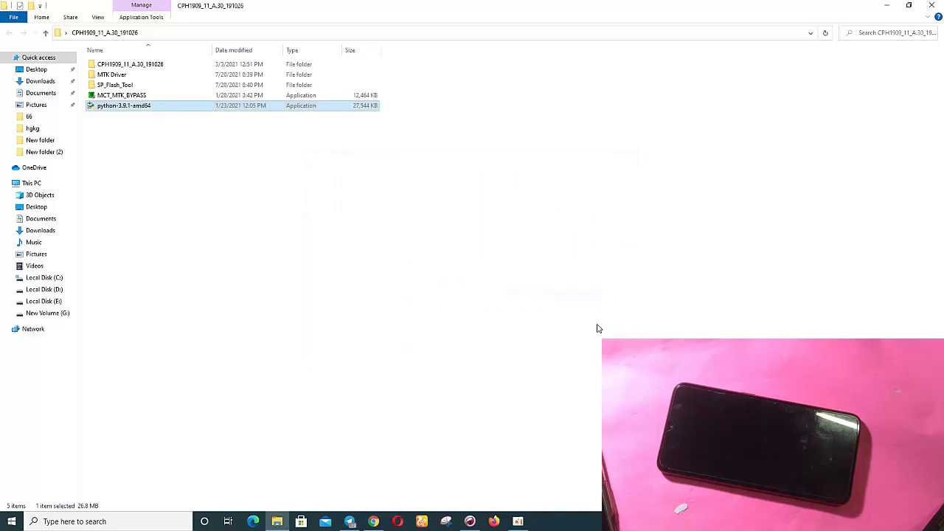
# - Install the phone driver with QcomMtk_Driver_Setup_V2.0.1.1 from the MTK Driver folder, and return to the CPH1909_11_A.30_191026 folder
pyautogui.click(107, 76)
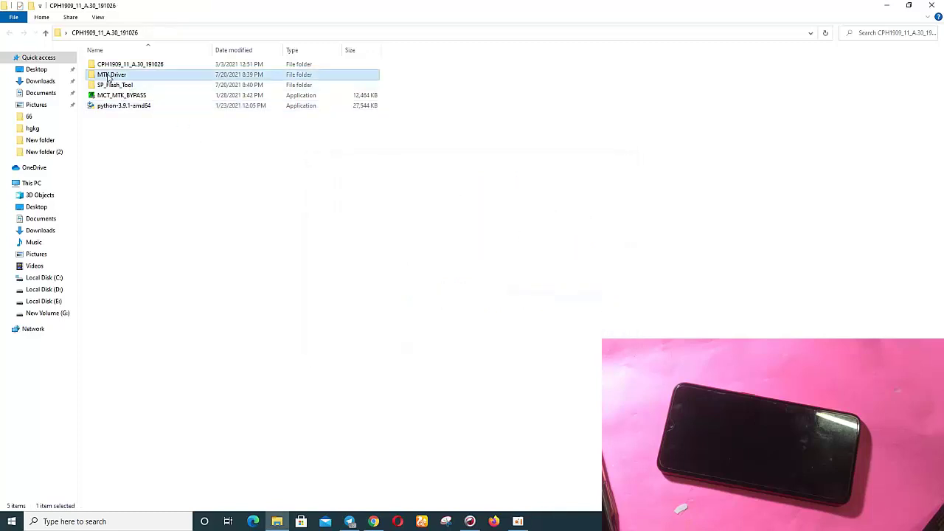
pyautogui.doubleClick(115, 76)
pyautogui.click(140, 76)
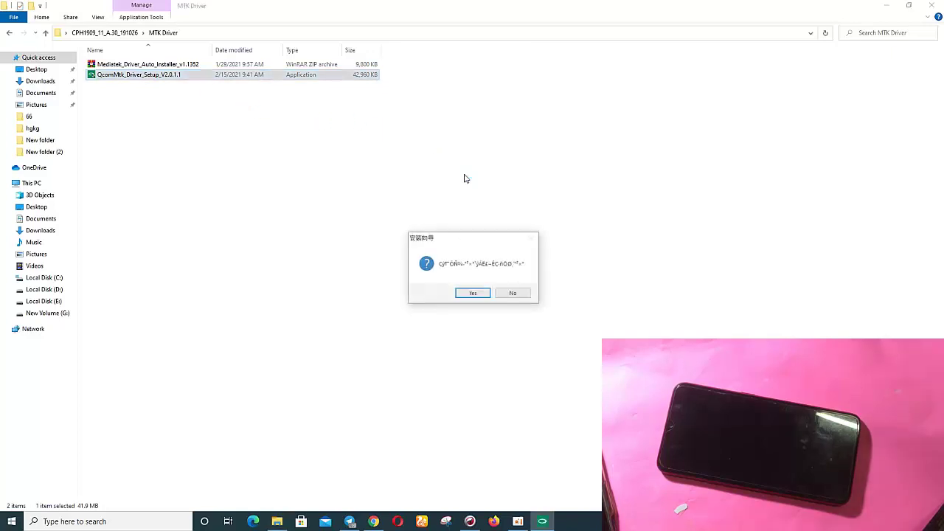
pyautogui.click(473, 294)
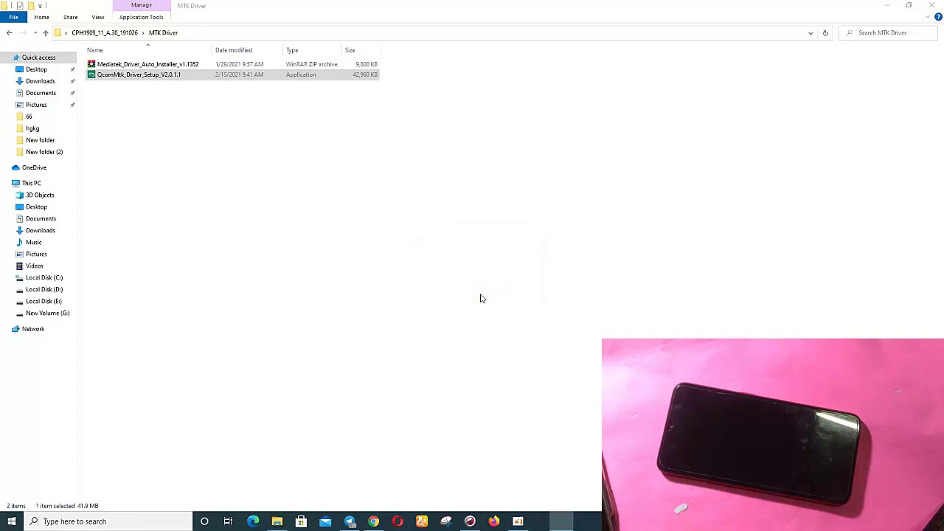
pyautogui.click(521, 332)
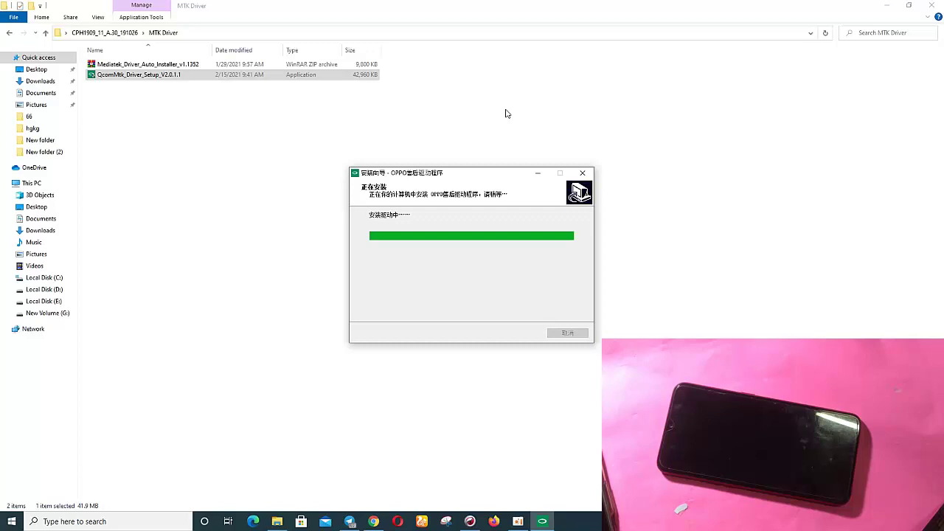
pyautogui.click(532, 258)
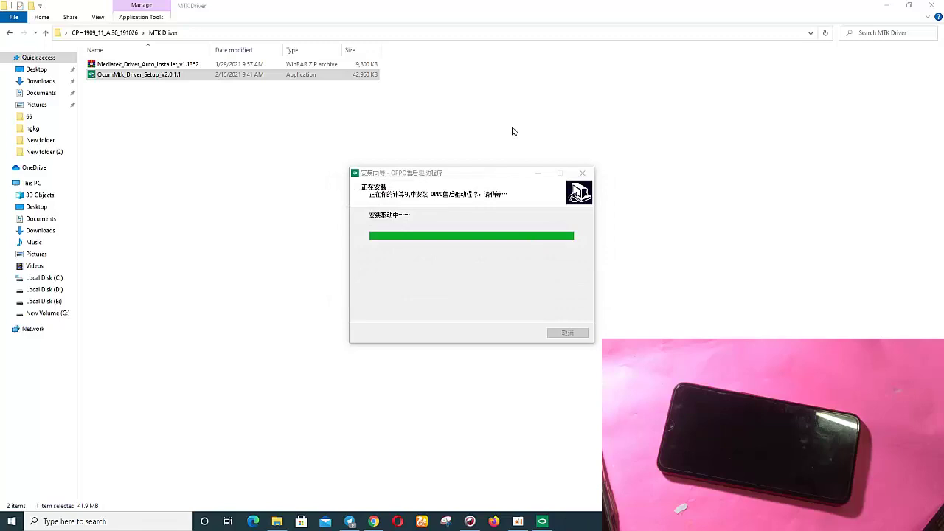
pyautogui.click(515, 333)
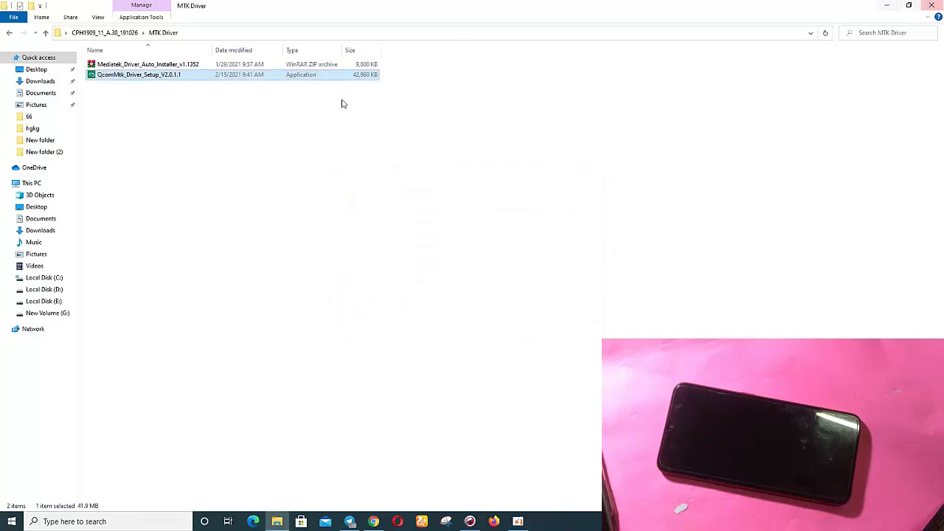
pyautogui.click(10, 32)
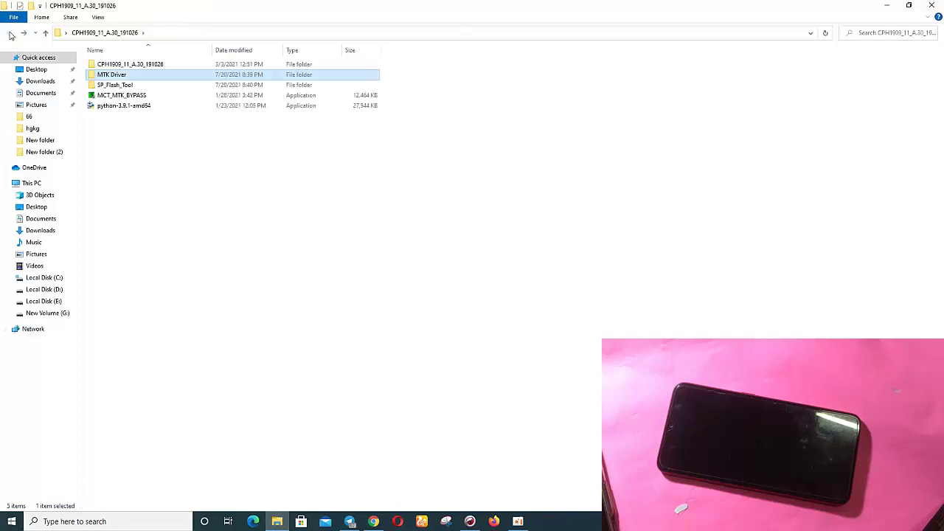
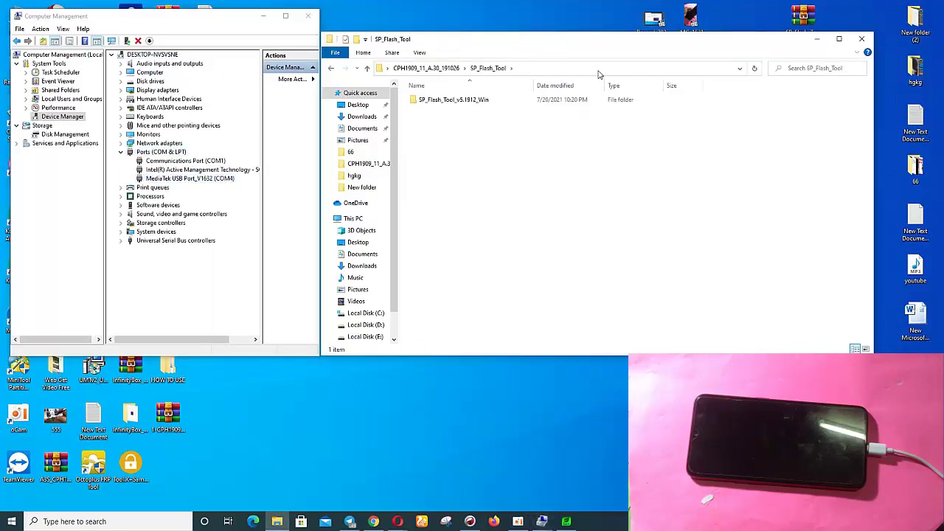
# - Launch flash_tool from the SP_Flash_Tool_v5.1912_Win folder and reposition its window on the desktop
pyautogui.doubleClick(487, 102)
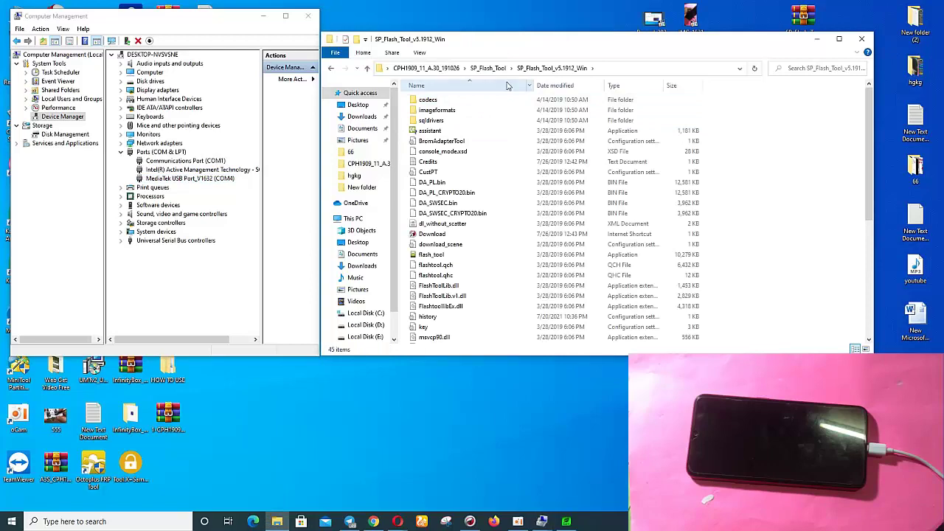
pyautogui.doubleClick(451, 254)
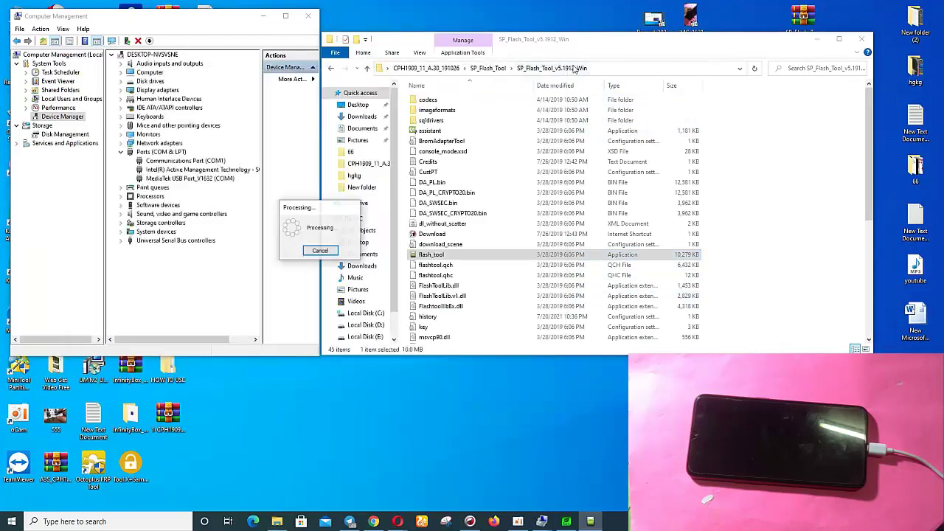
pyautogui.moveTo(478, 38); pyautogui.dragTo(646, 38)
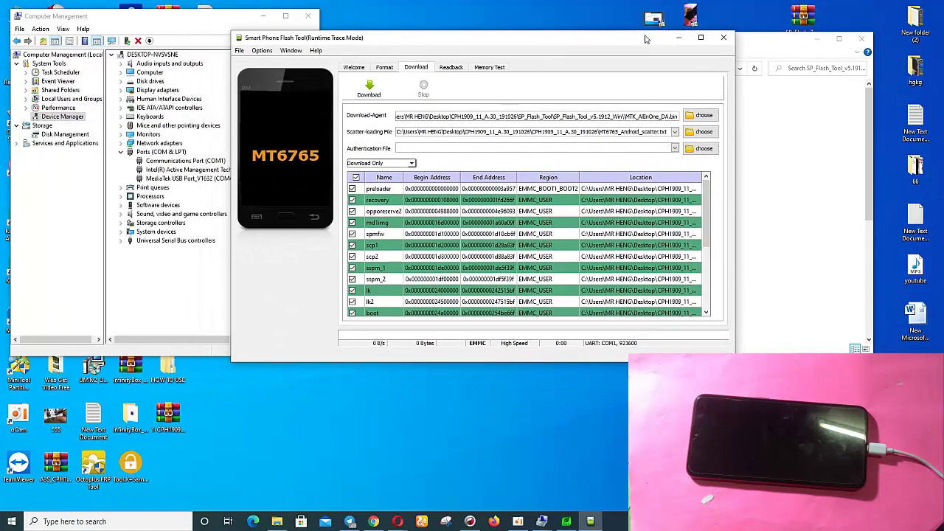
# - Load the MT6765_Android_scatter file from the inner CPH1909_11_A.30_191026 firmware folder as the scatter-loading file and check the partition list
pyautogui.click(697, 131)
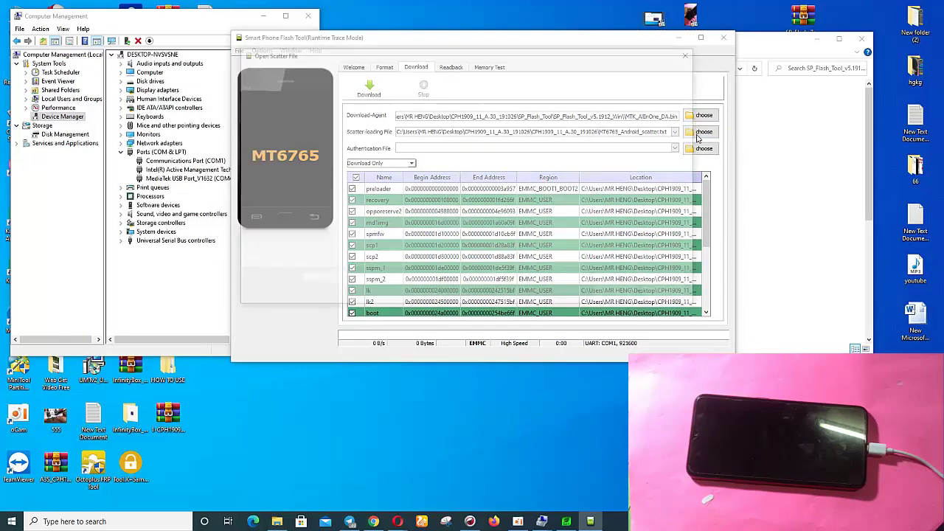
pyautogui.click(280, 70)
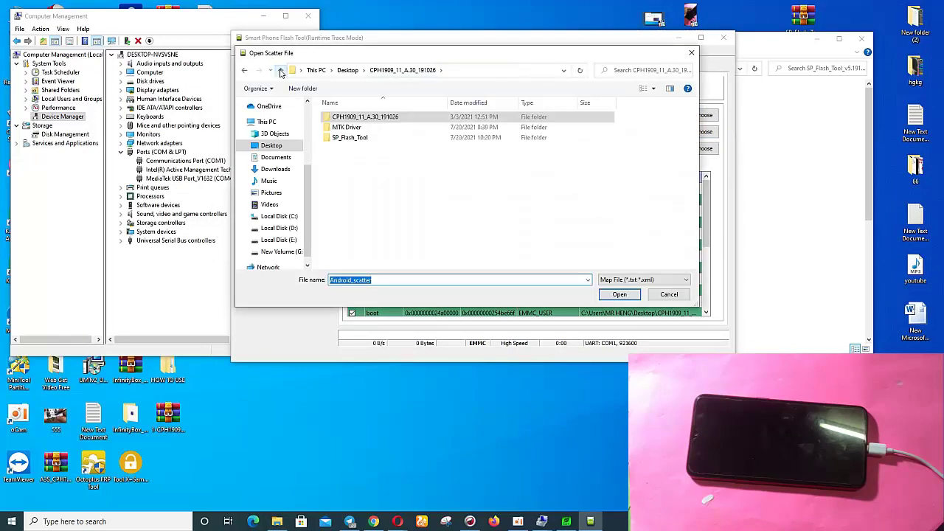
pyautogui.click(357, 121)
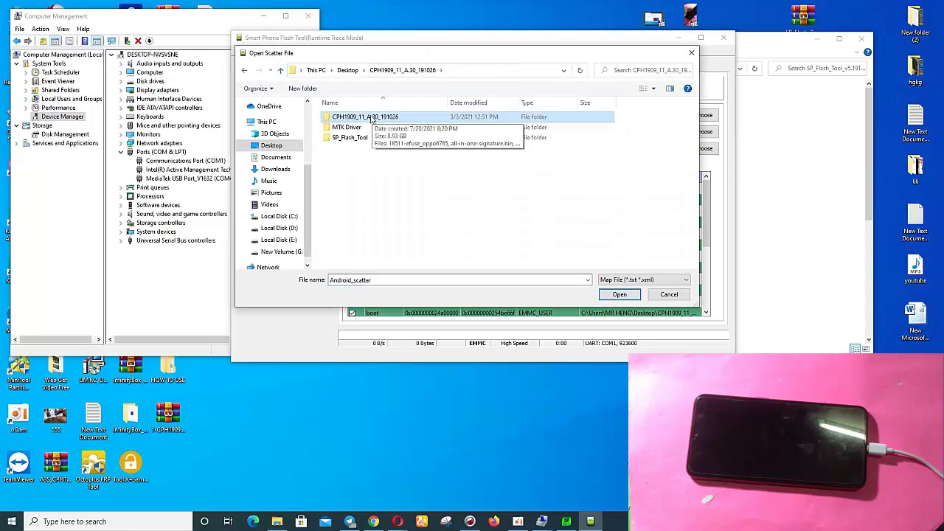
pyautogui.doubleClick(362, 121)
pyautogui.doubleClick(364, 137)
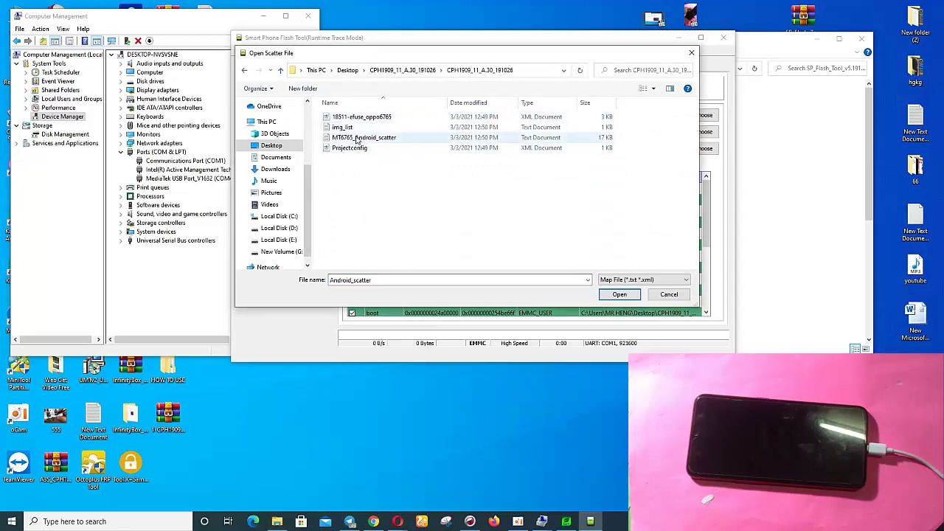
pyautogui.moveTo(543, 50); pyautogui.dragTo(602, 46)
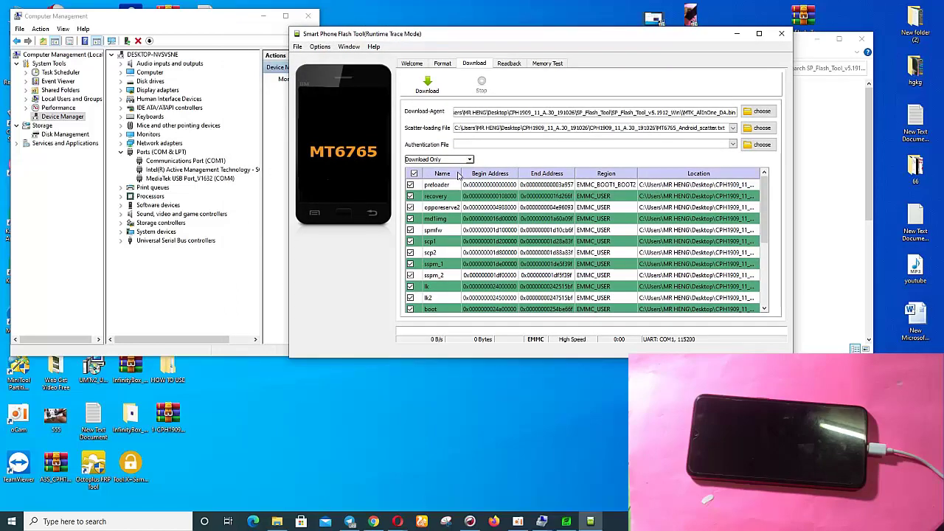
pyautogui.scroll(-3, 460, 175)
pyautogui.scroll(3, 461, 175)
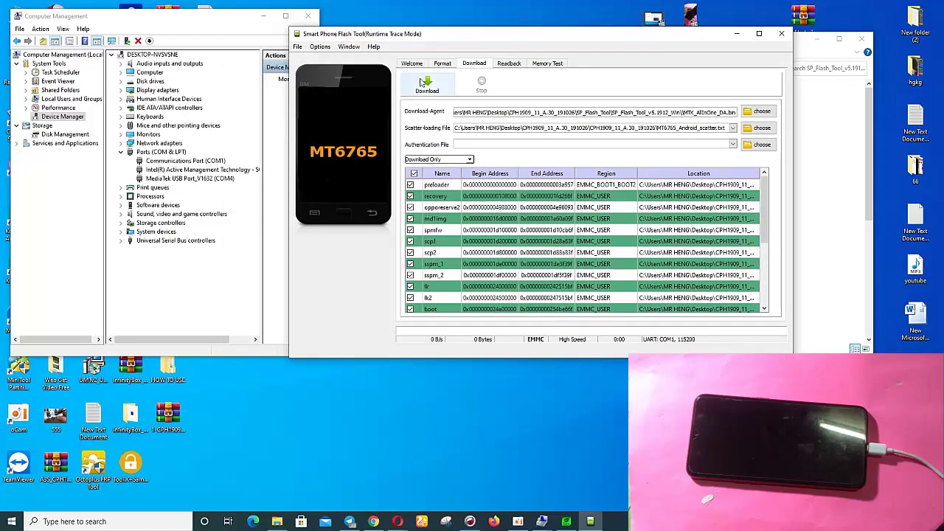
# - Configure the flash tool's UART connection to COM port COM4 with a baud rate of 921600
pyautogui.moveTo(466, 38)
pyautogui.mouseDown()
pyautogui.moveTo(458, 42)
pyautogui.moveTo(474, 40)
pyautogui.mouseUp()
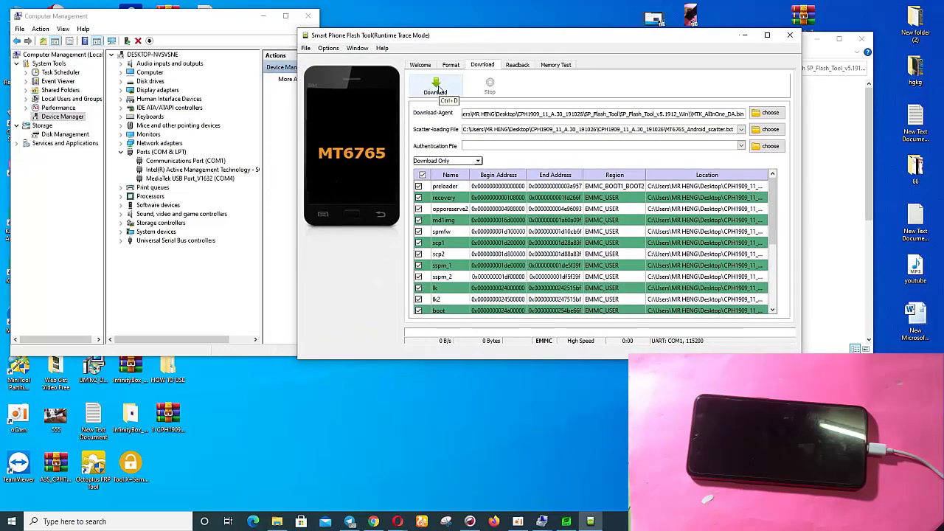
pyautogui.click(328, 48)
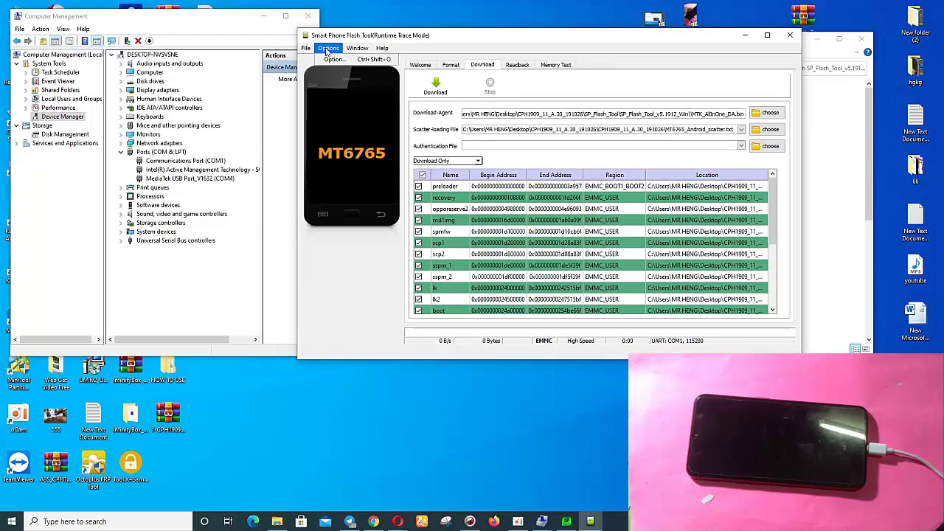
pyautogui.click(336, 63)
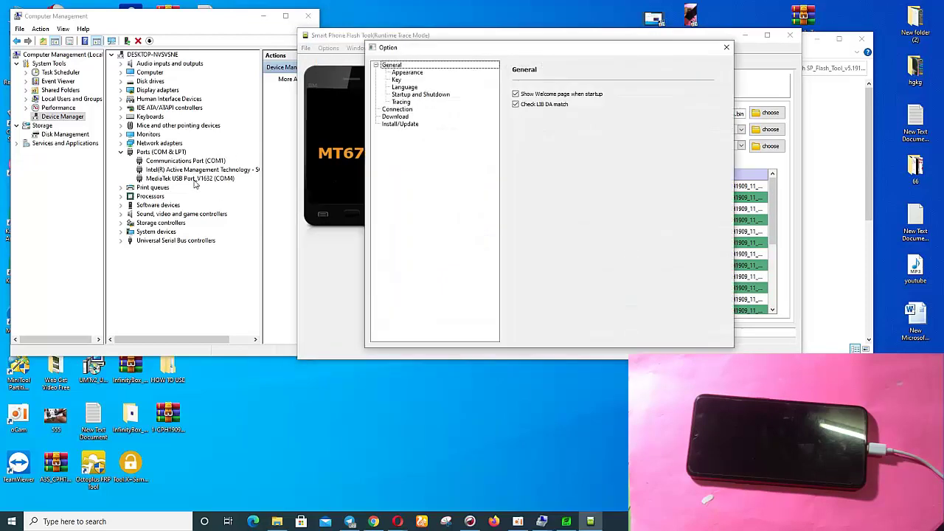
pyautogui.click(408, 111)
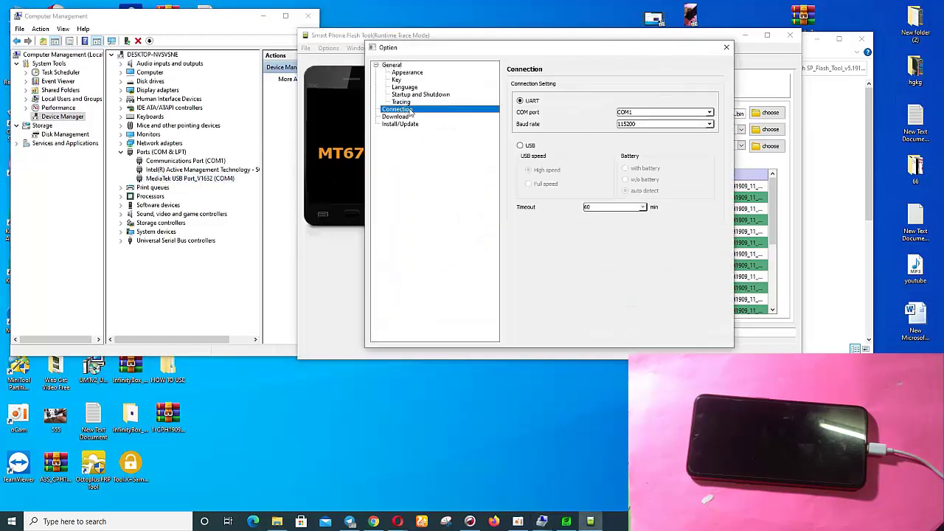
pyautogui.click(704, 112)
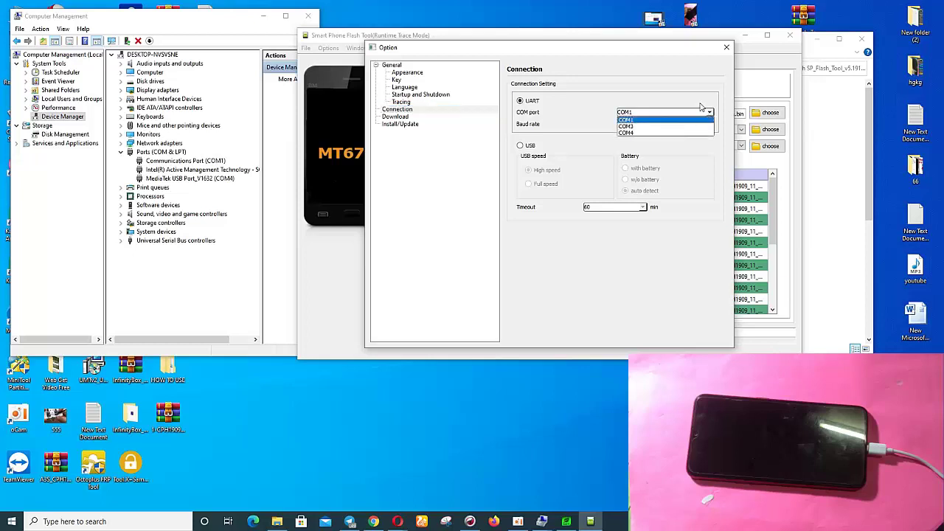
pyautogui.click(669, 133)
pyautogui.click(658, 127)
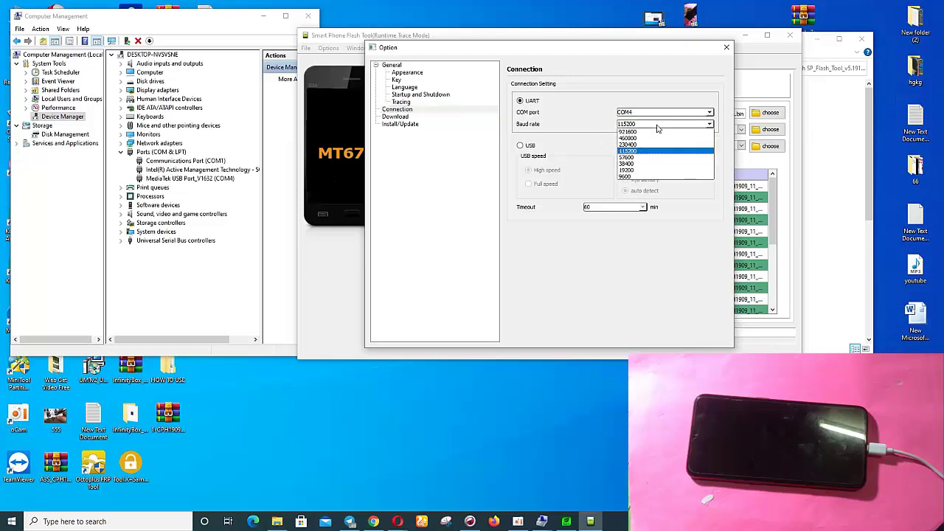
pyautogui.click(647, 132)
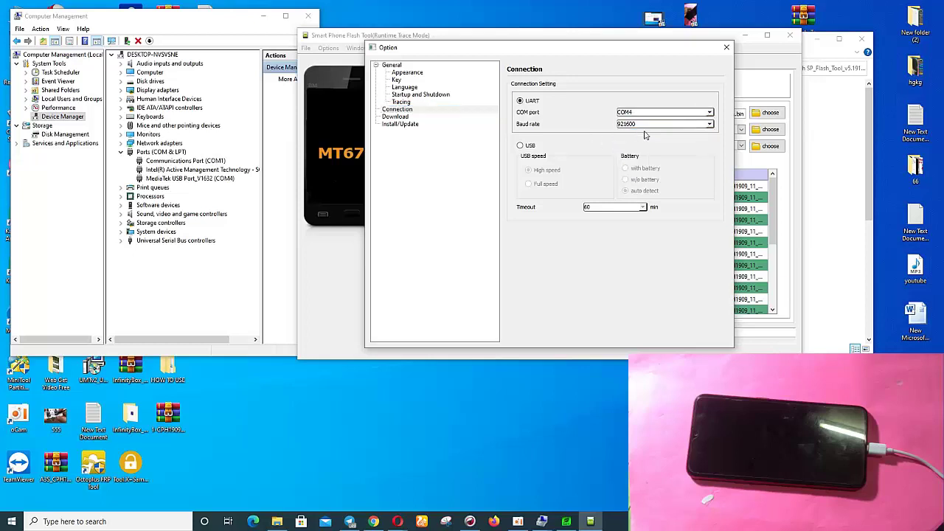
pyautogui.click(726, 46)
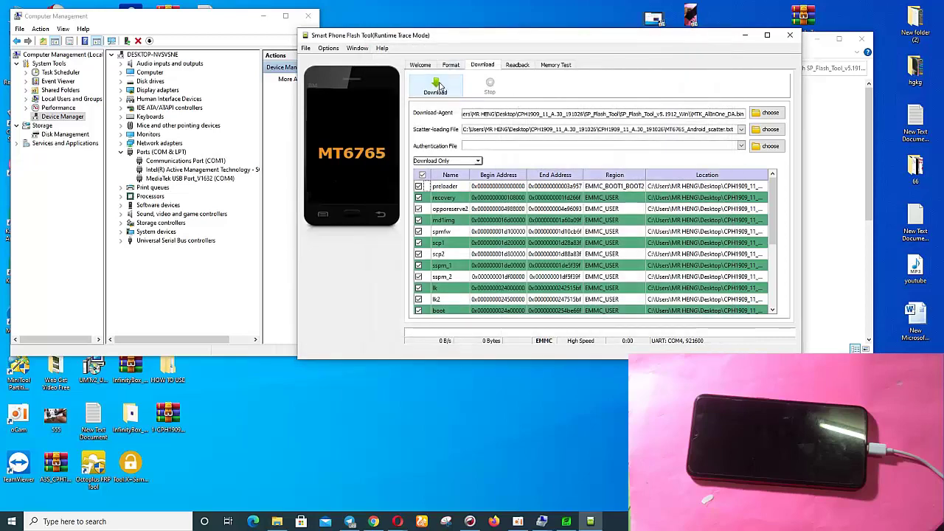
# - Try to download the firmware to the phone in Download Only mode with all partitions selected
pyautogui.click(437, 87)
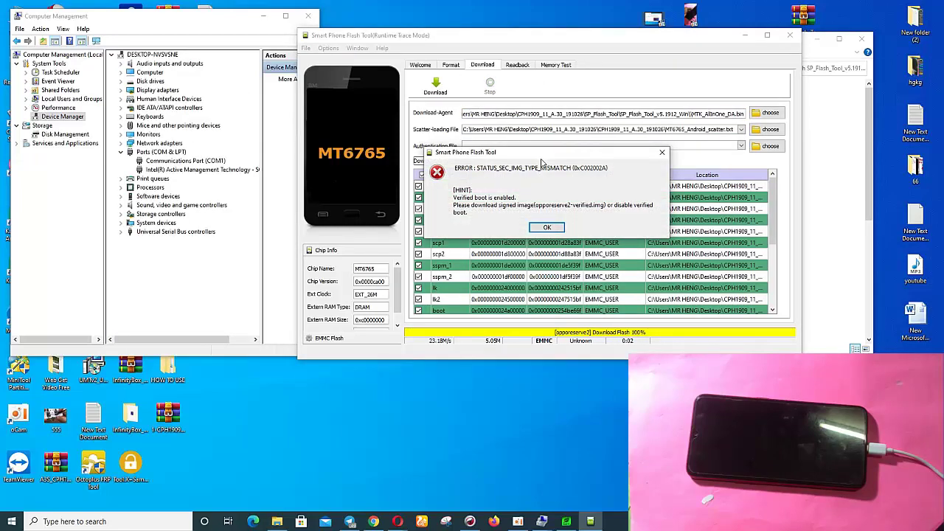
pyautogui.moveTo(538, 155)
pyautogui.mouseDown()
pyautogui.moveTo(545, 142)
pyautogui.moveTo(541, 152)
pyautogui.mouseUp()
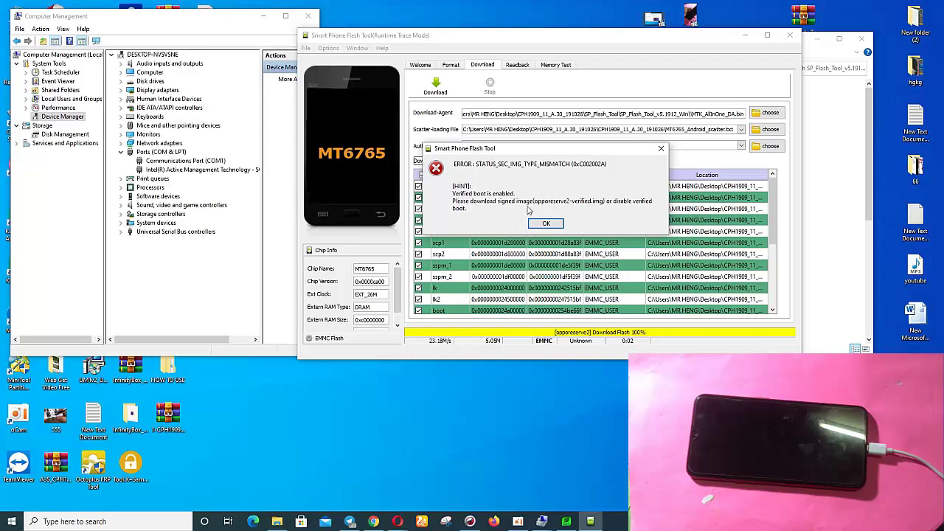
pyautogui.click(547, 223)
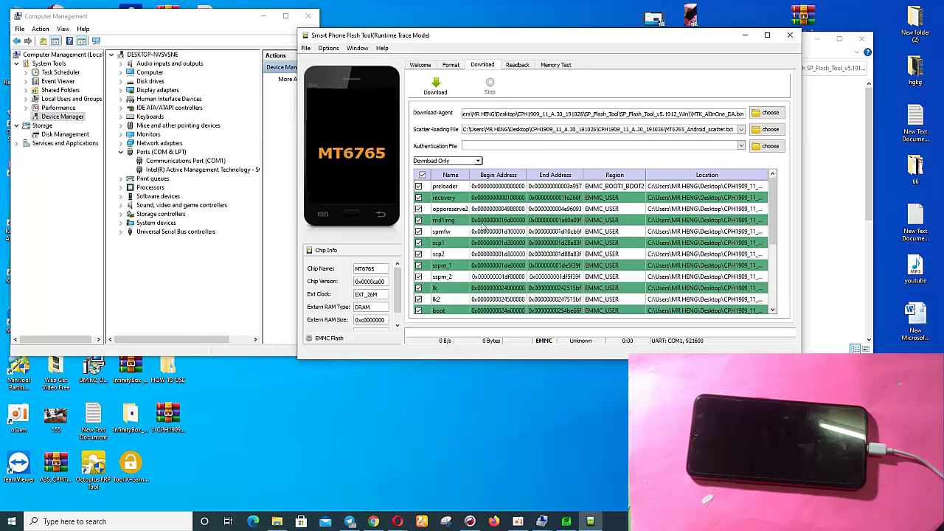
# - Exclude the opporeserve2 partition from the download list while keeping the other partitions selected
pyautogui.click(451, 210)
pyautogui.click(422, 175)
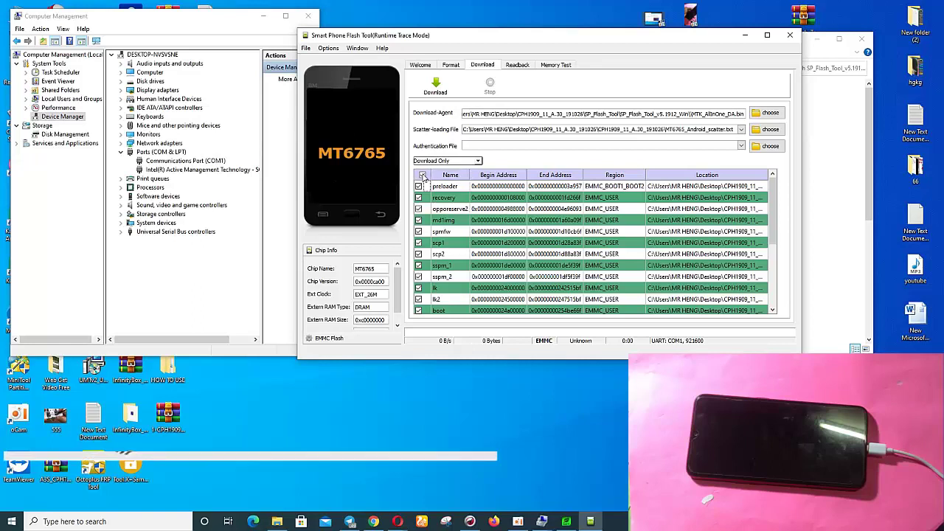
pyautogui.click(419, 209)
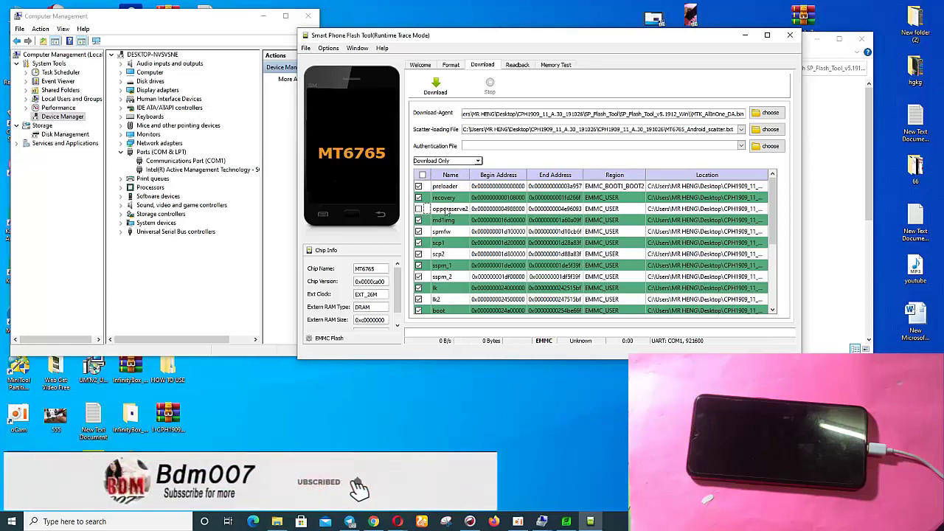
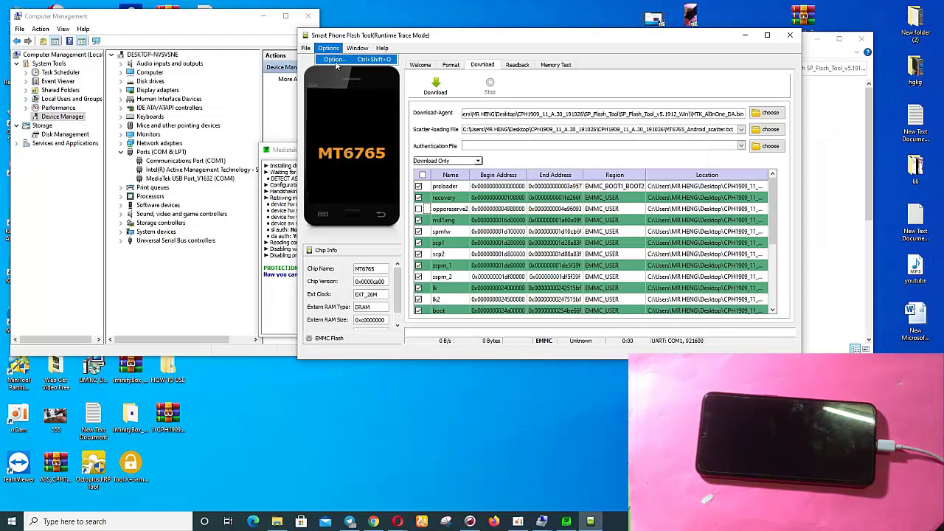
# - Set the UART connection to COM4 at 921600 baud again and start the firmware download without opporeserve2
pyautogui.click(334, 63)
pyautogui.click(410, 111)
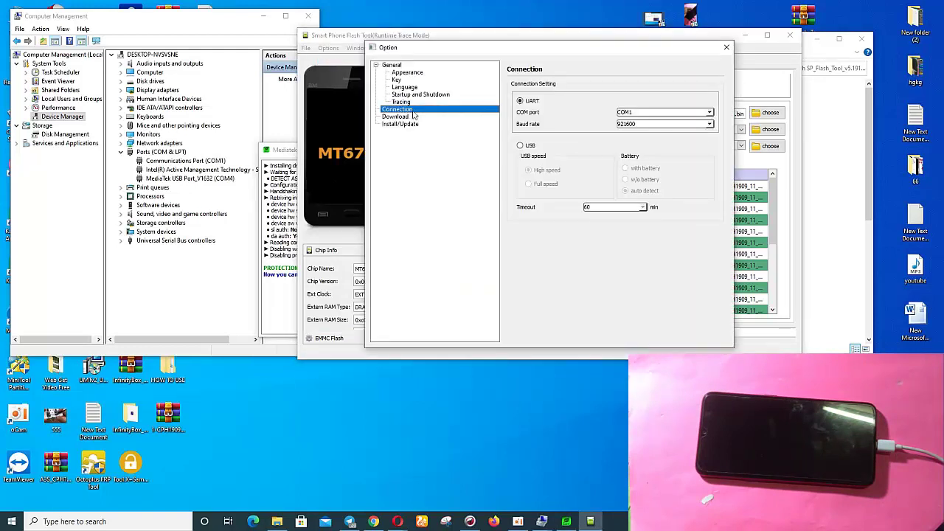
pyautogui.click(709, 113)
pyautogui.click(670, 135)
pyautogui.click(688, 124)
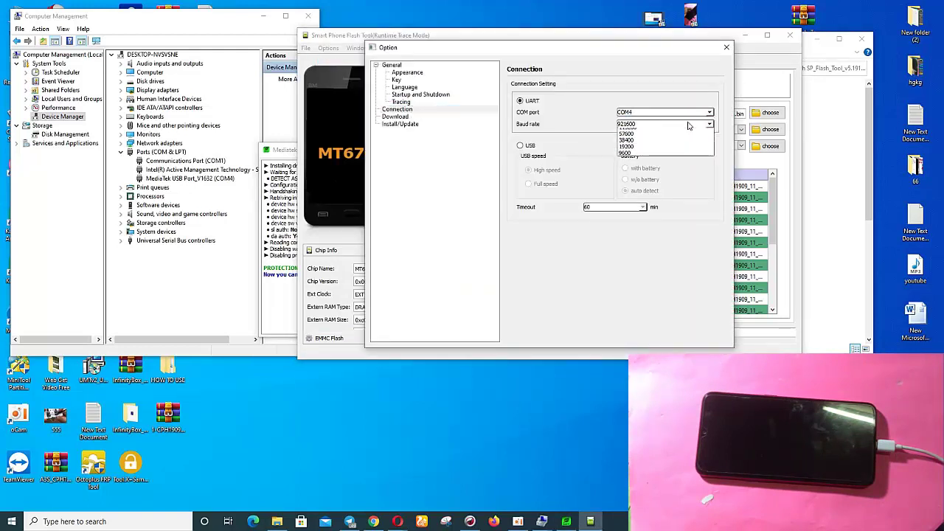
pyautogui.click(661, 131)
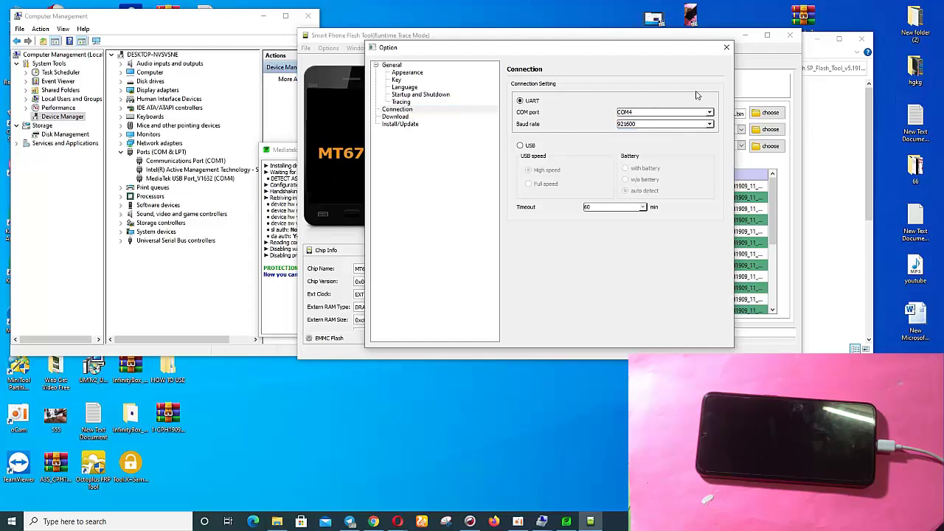
pyautogui.click(726, 47)
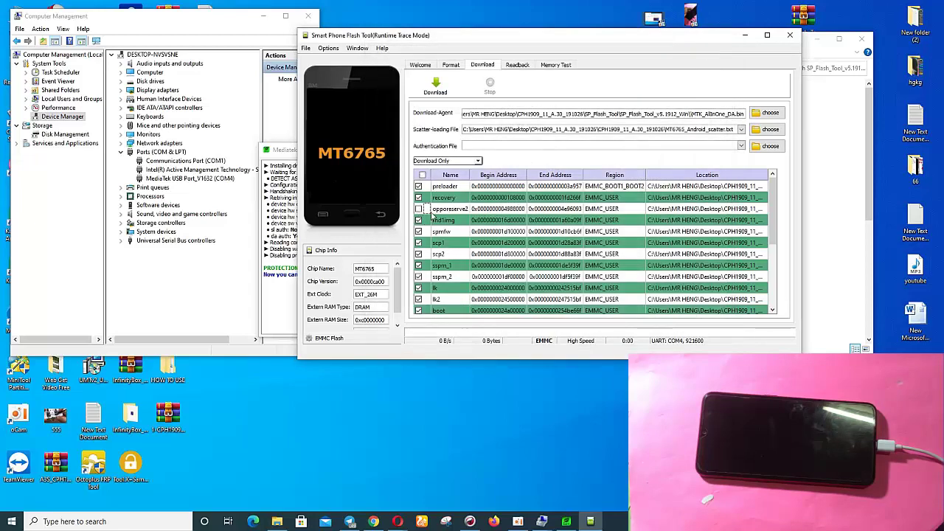
pyautogui.click(434, 90)
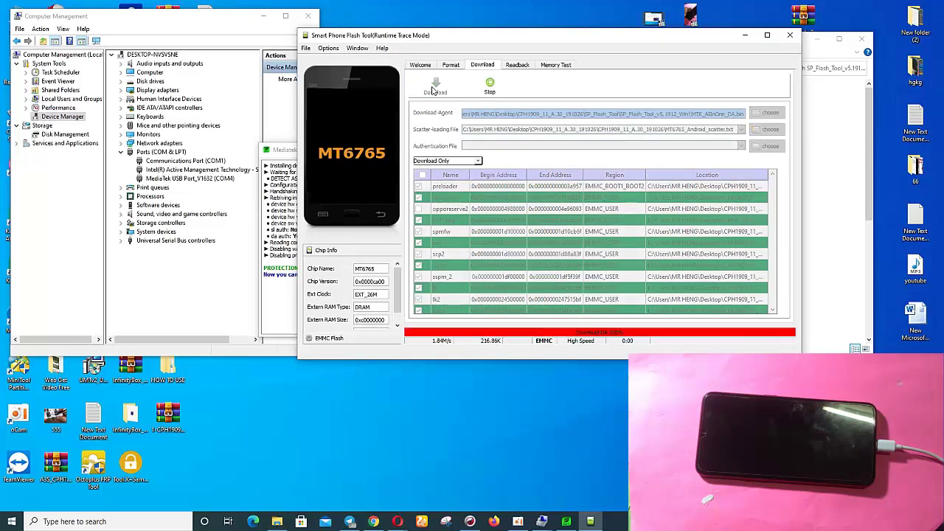